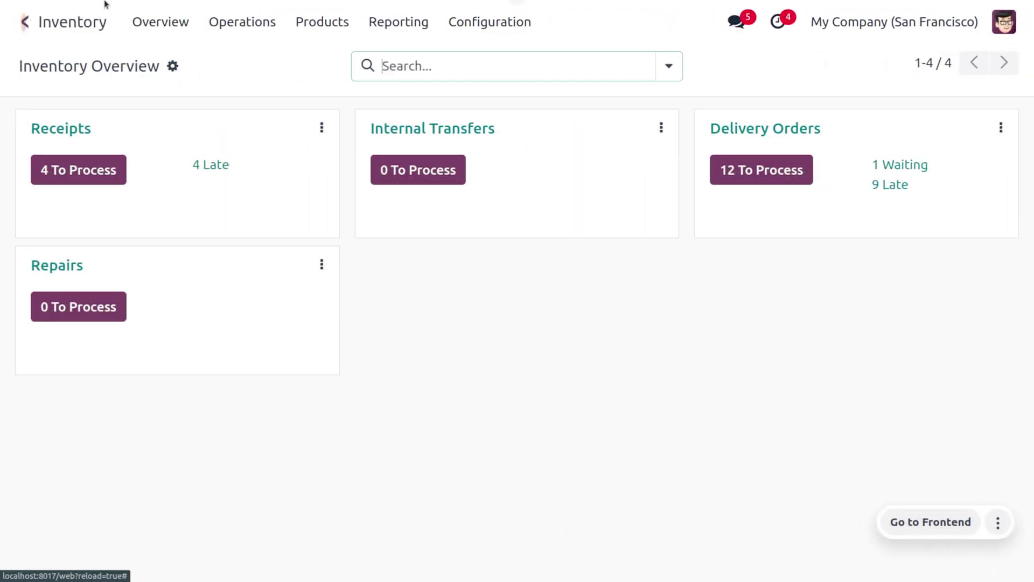
Confirm Packages is enabled in Inventory Settings, then bring up the Products catalogue.
{"action": "left_click", "coordinate": [490, 21]}
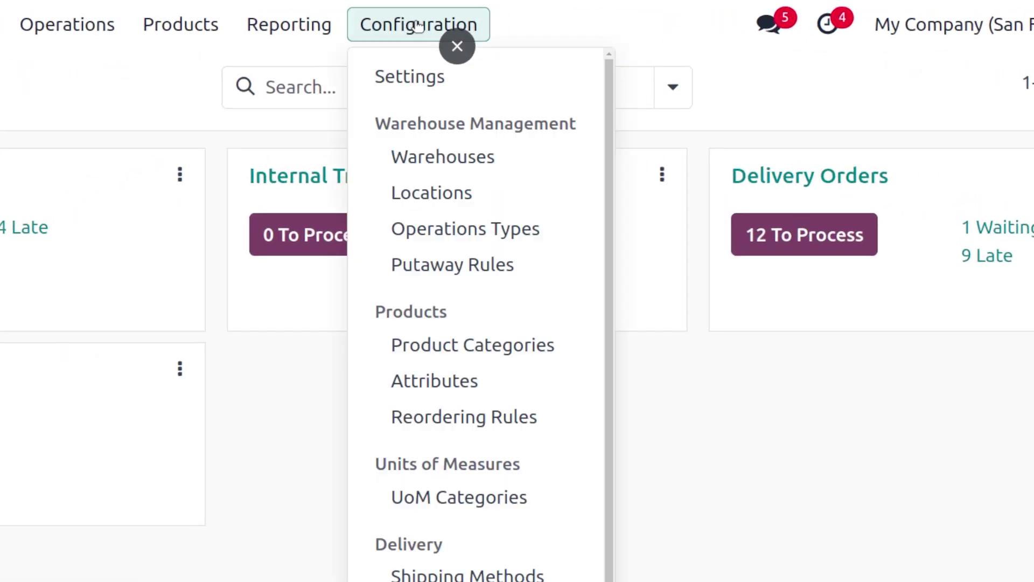
{"action": "left_click", "coordinate": [436, 73]}
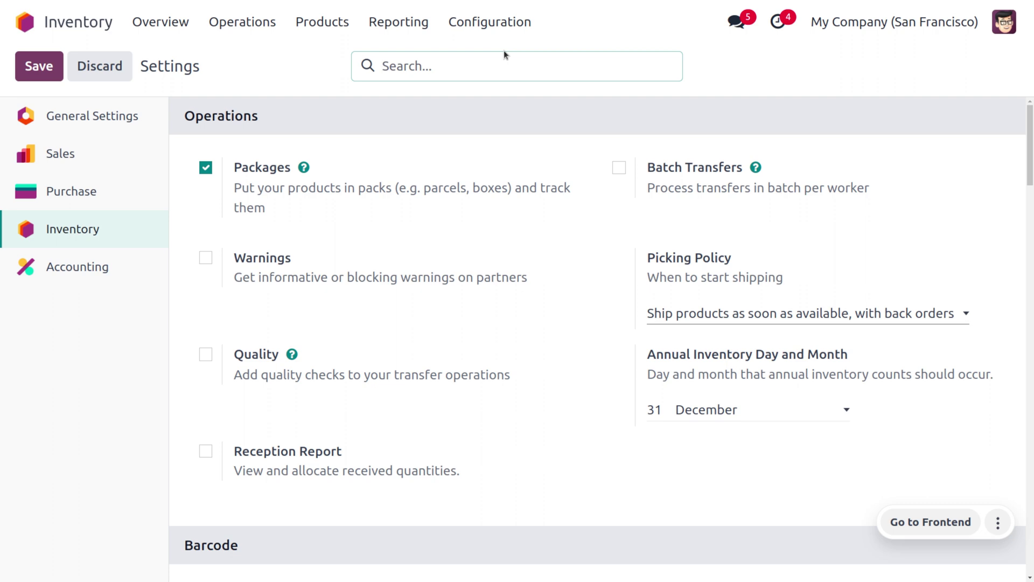
{"action": "left_click", "coordinate": [321, 23]}
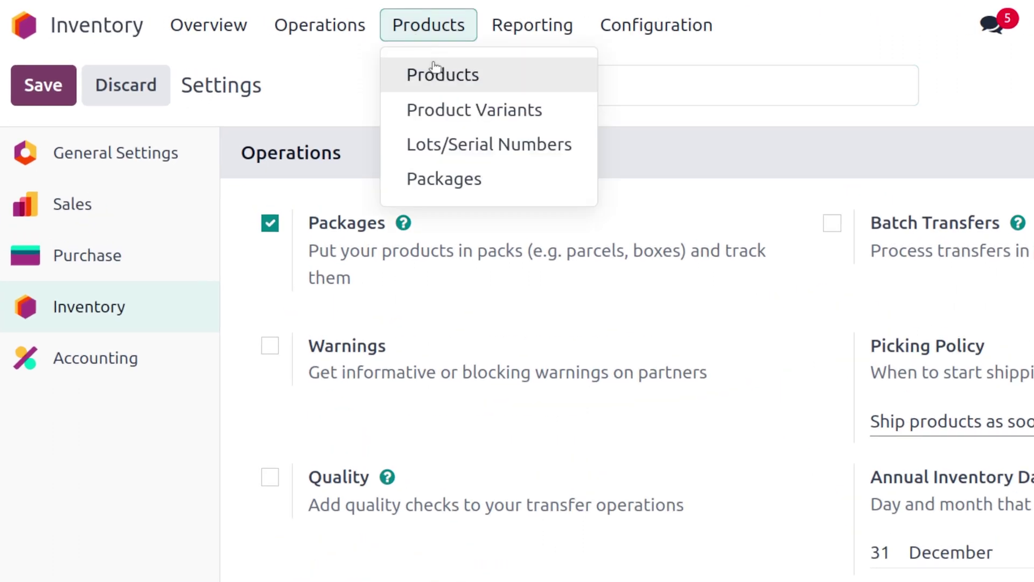
{"action": "left_click", "coordinate": [332, 57]}
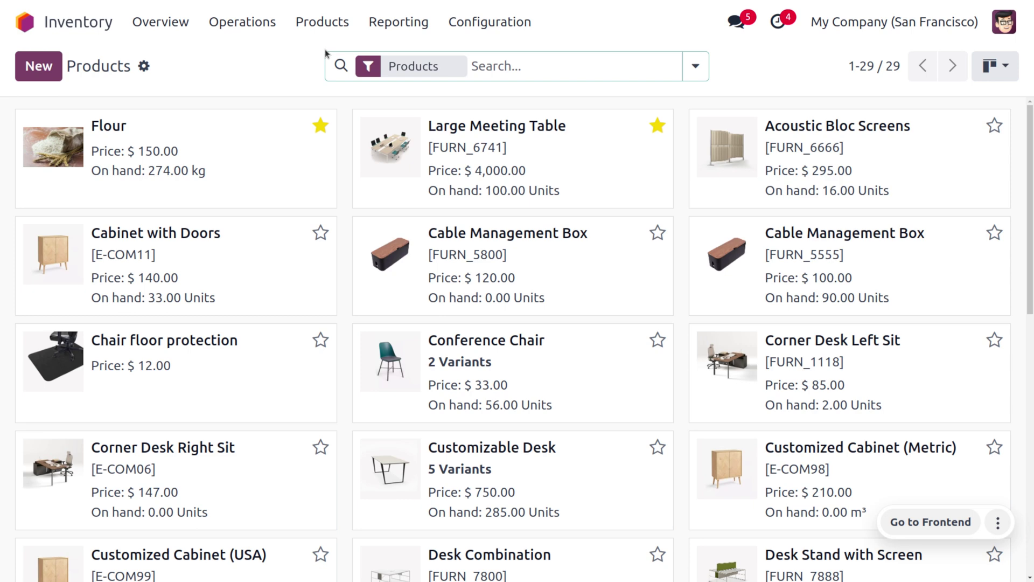
On the Flour product, check that its All category forces the Least Packages removal strategy.
{"action": "left_click", "coordinate": [197, 151]}
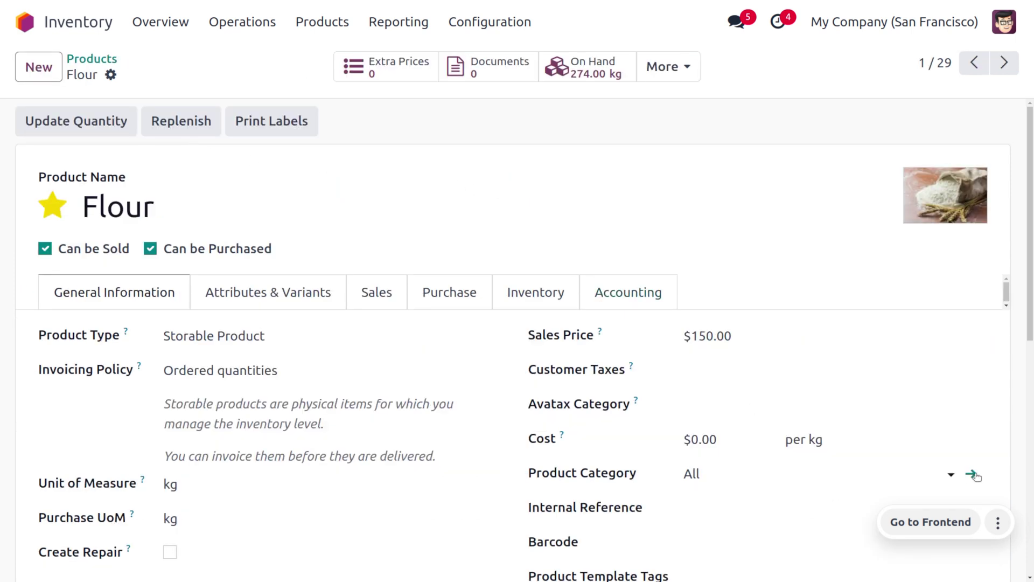
{"action": "left_click", "coordinate": [973, 474]}
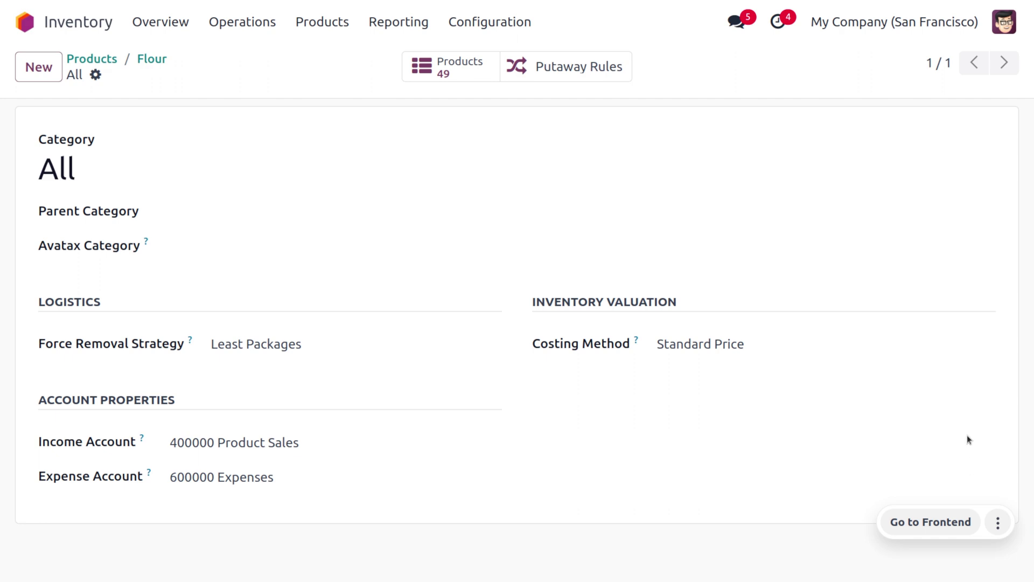
{"action": "left_click", "coordinate": [148, 60]}
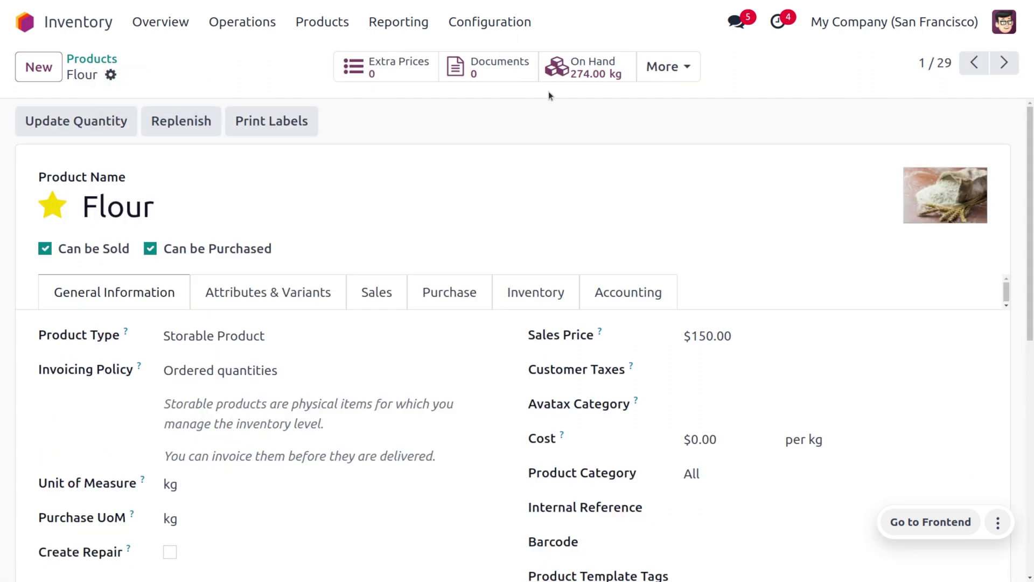
Add a new PACK 6 stock line of 25 kg Flour, raising on-hand stock to 299 kg.
{"action": "left_click", "coordinate": [582, 68]}
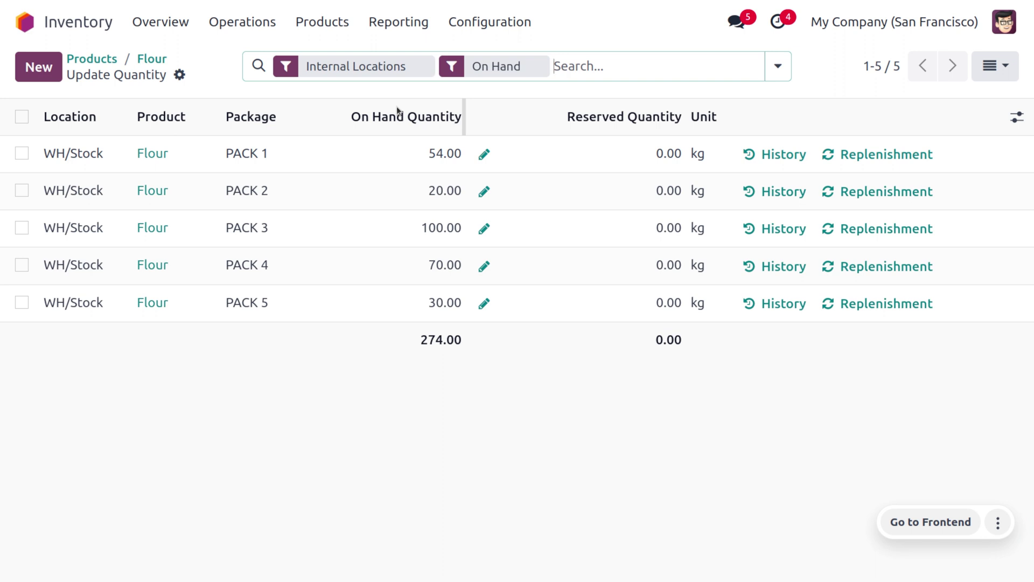
{"action": "left_click", "coordinate": [50, 75]}
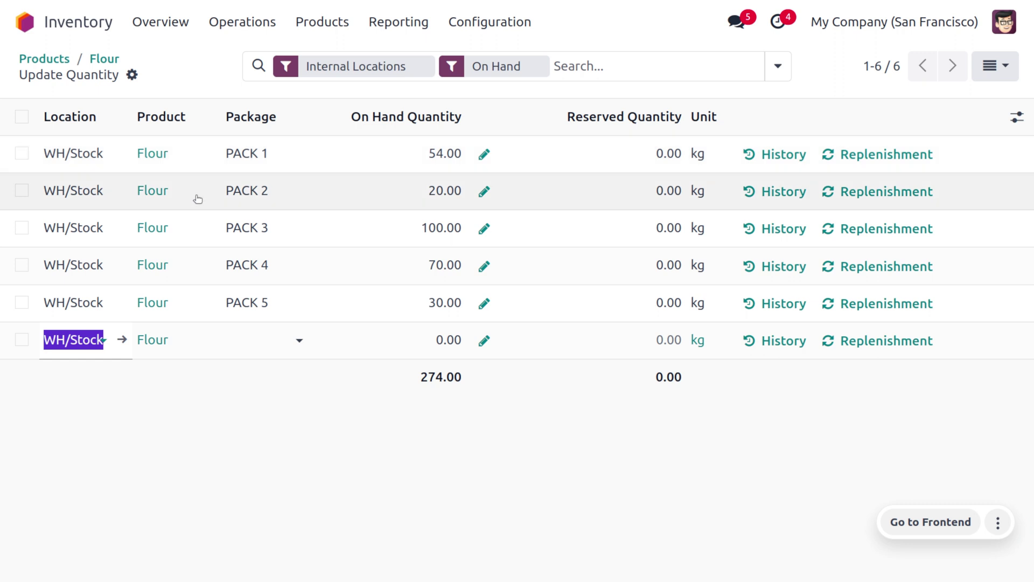
{"action": "left_click", "coordinate": [240, 347]}
{"action": "type", "text": "PACK"}
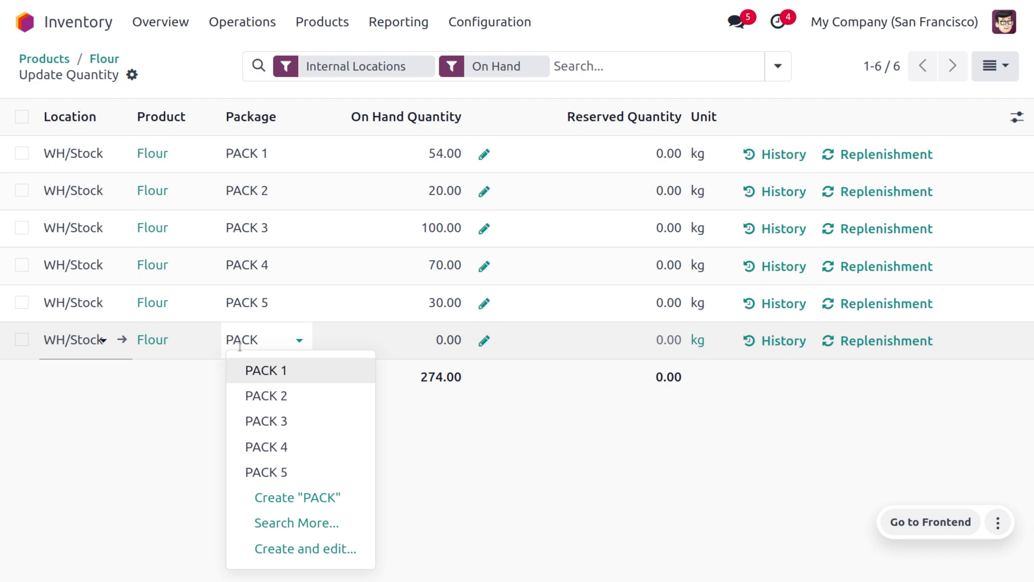
{"action": "type", "text": "6"}
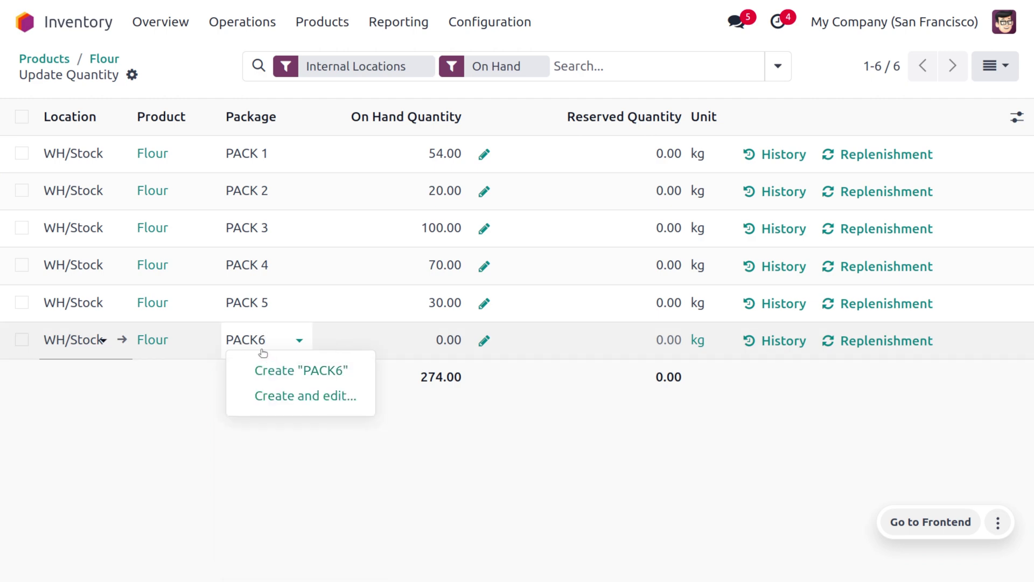
{"action": "left_click", "coordinate": [256, 339]}
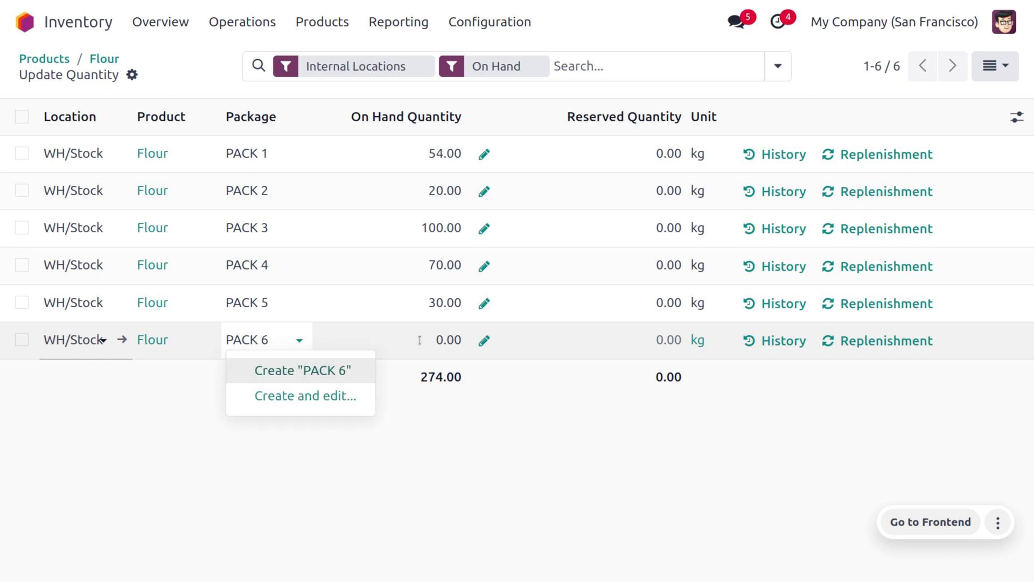
{"action": "left_click", "coordinate": [299, 370]}
{"action": "left_click", "coordinate": [442, 344]}
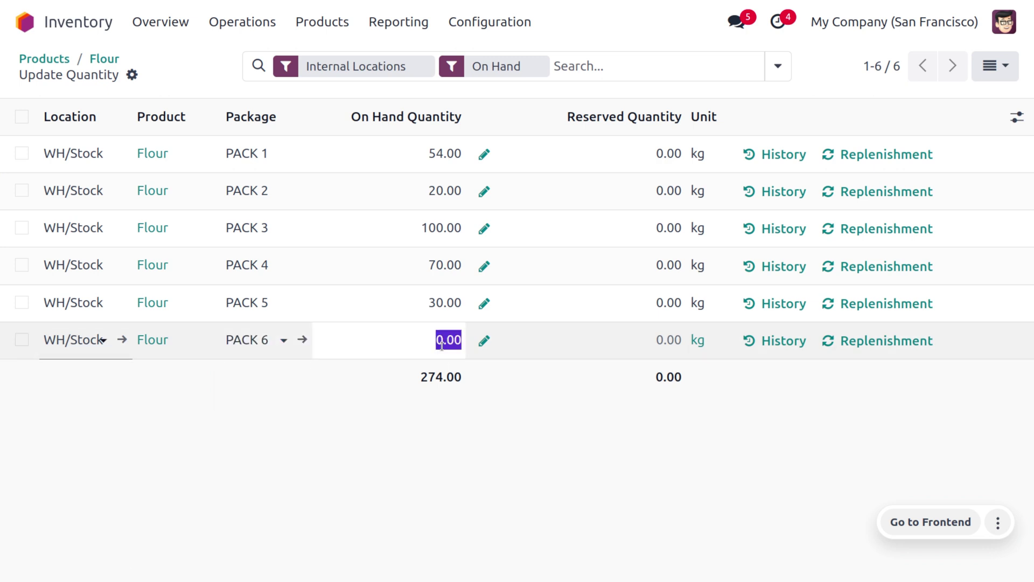
{"action": "type", "text": "25"}
{"action": "left_click", "coordinate": [464, 373]}
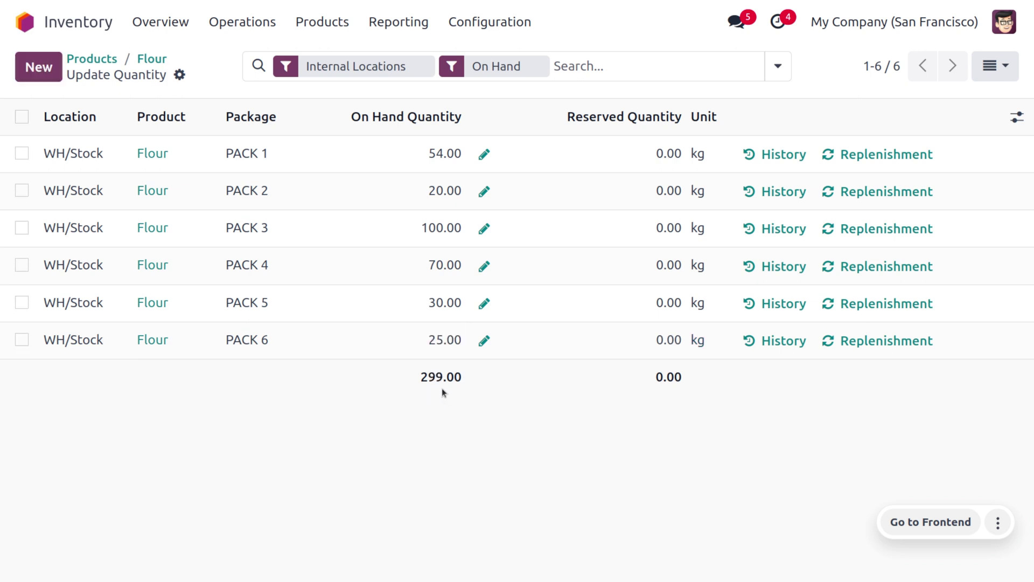
{"action": "left_click", "coordinate": [160, 60]}
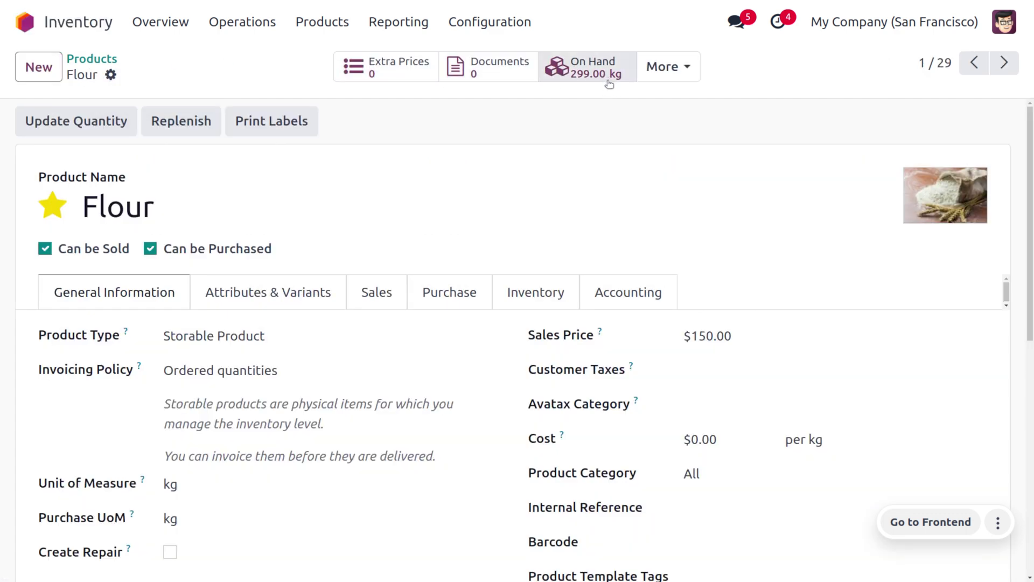
Start a new Sales quotation with Deco Addict as the customer.
{"action": "left_click", "coordinate": [41, 27]}
{"action": "type", "text": "Sa"}
{"action": "key", "text": "Return"}
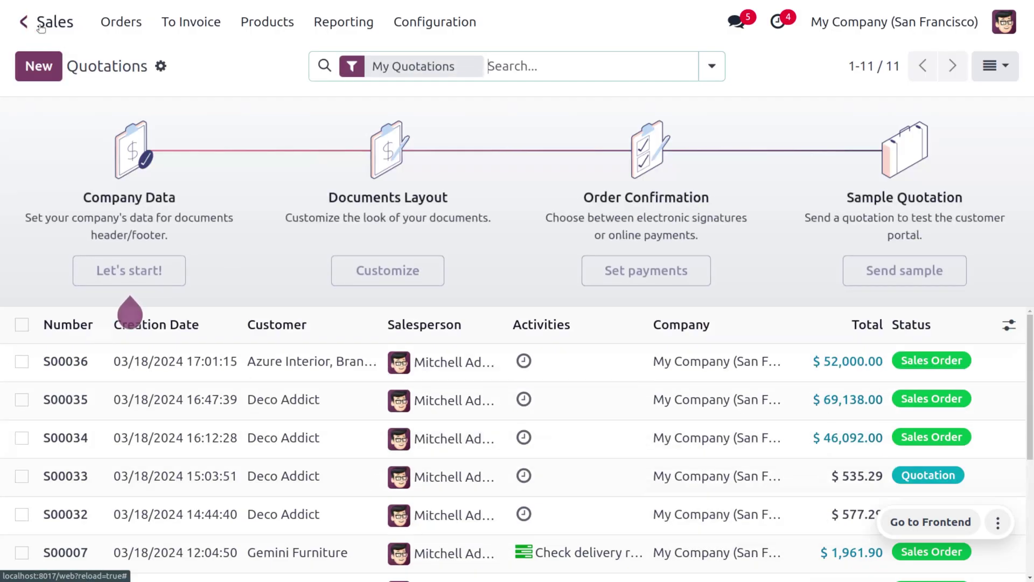
{"action": "left_click", "coordinate": [38, 66]}
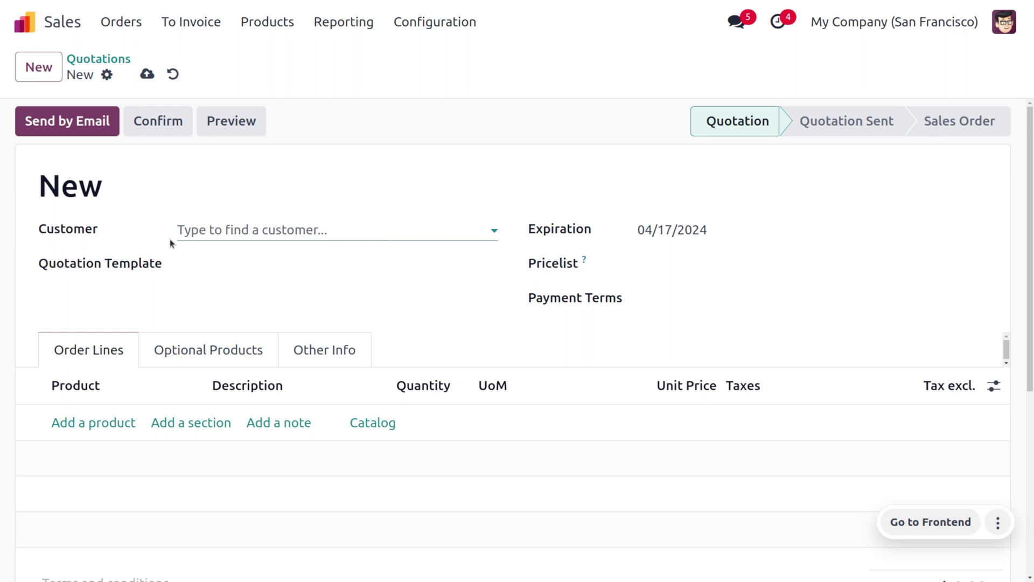
{"action": "left_click", "coordinate": [211, 233]}
{"action": "left_click", "coordinate": [249, 265]}
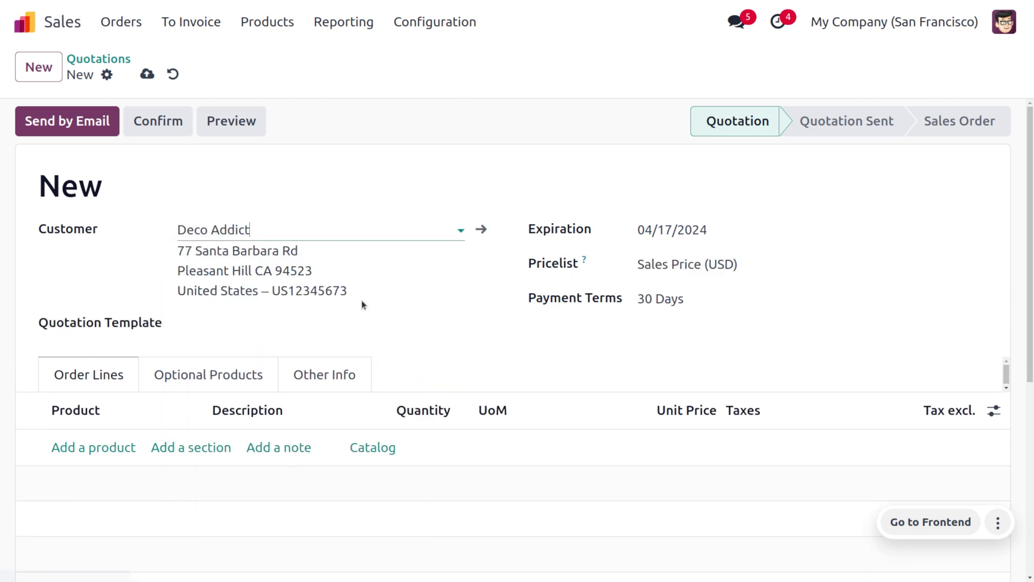
Add a Flour line of 50 kg at 650.00 and save the quotation.
{"action": "scroll", "coordinate": [356, 312], "scroll_direction": "down", "scroll_amount": 2}
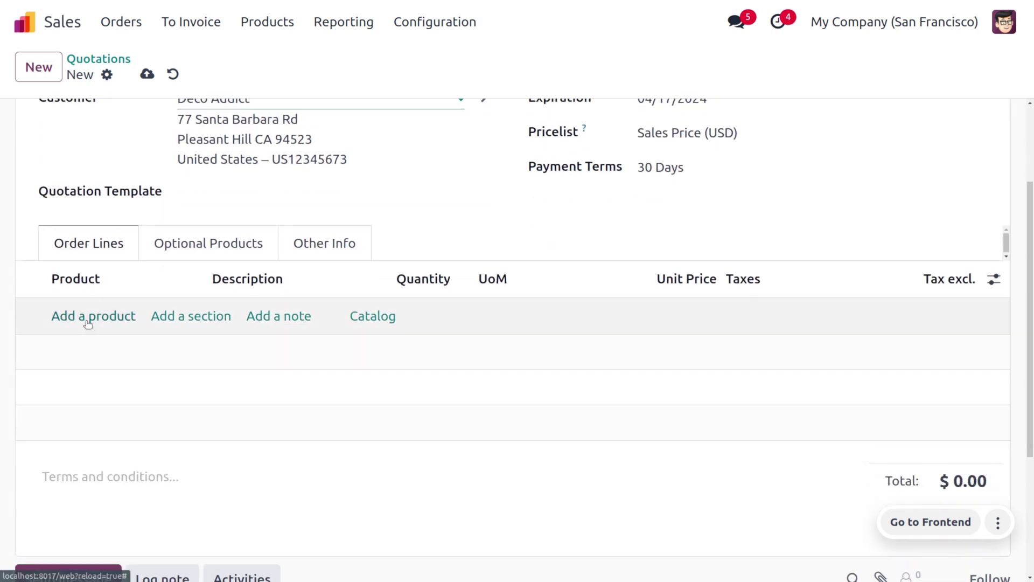
{"action": "left_click", "coordinate": [88, 318]}
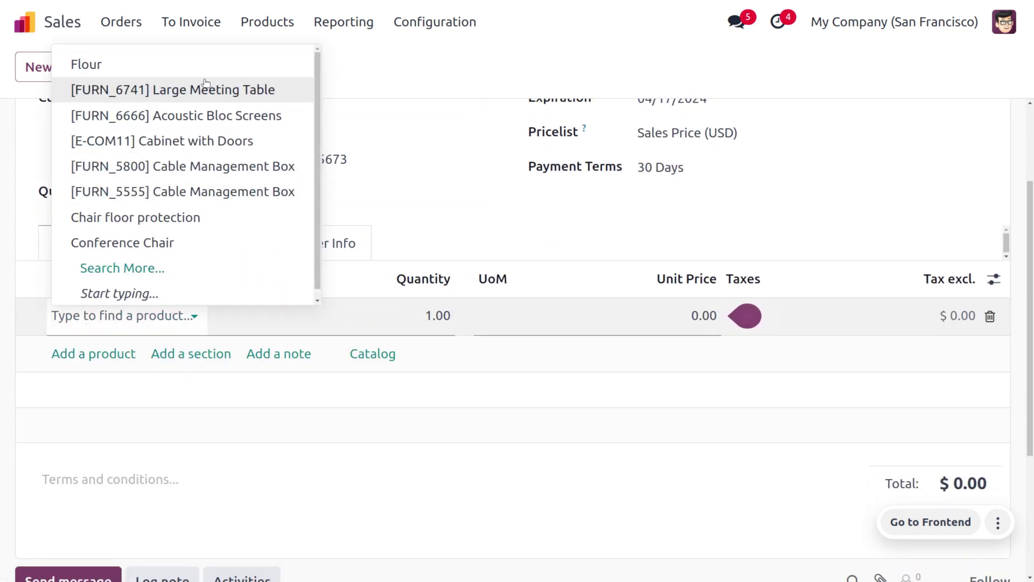
{"action": "left_click", "coordinate": [212, 65]}
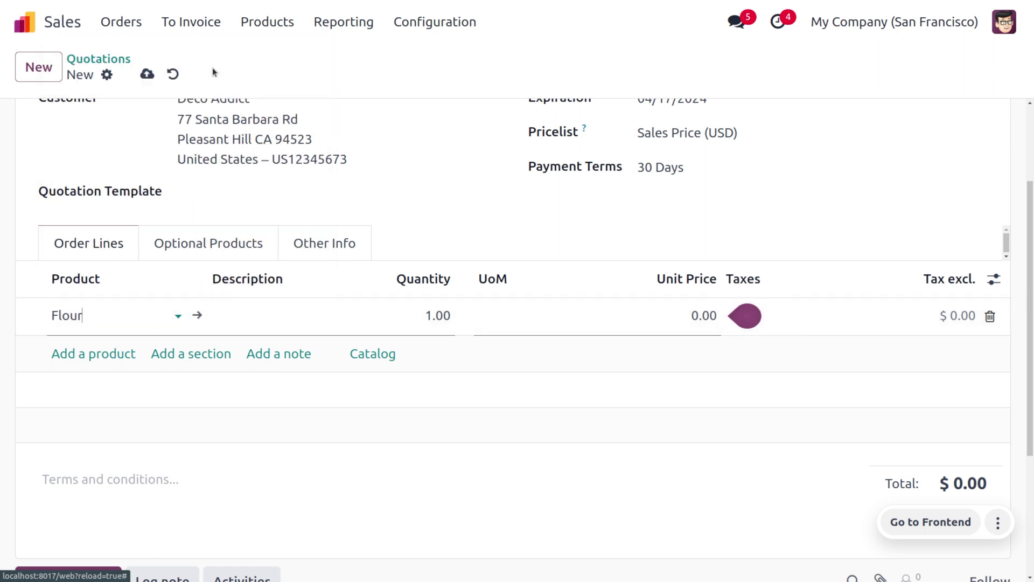
{"action": "left_click", "coordinate": [432, 305]}
{"action": "type", "text": "50"}
{"action": "left_click", "coordinate": [279, 158]}
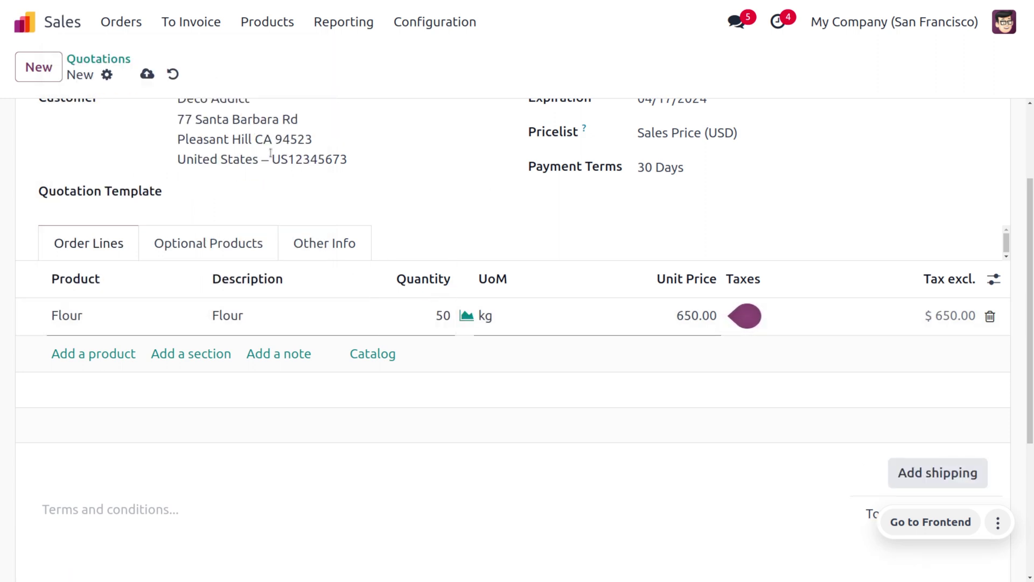
{"action": "left_click", "coordinate": [147, 76]}
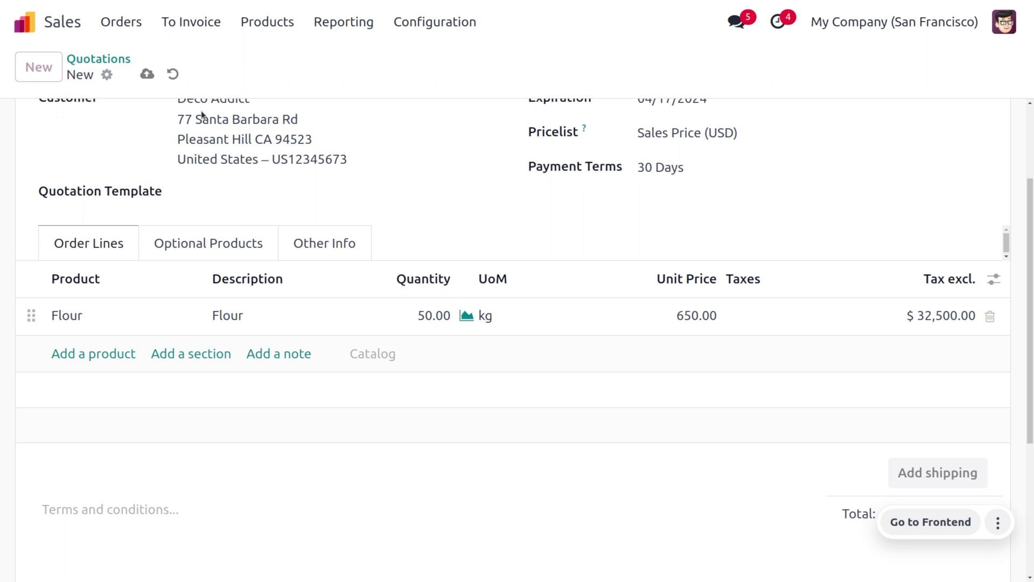
Confirm S00037 and review its delivery picking 30 kg from PACK 5 and 20 kg from PACK 2.
{"action": "left_click", "coordinate": [154, 118]}
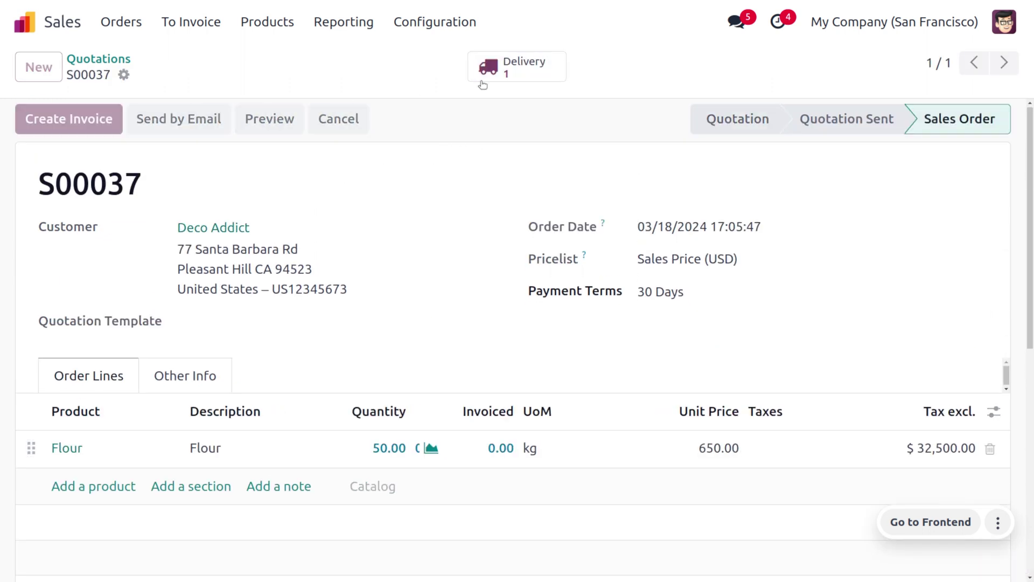
{"action": "left_click", "coordinate": [481, 80]}
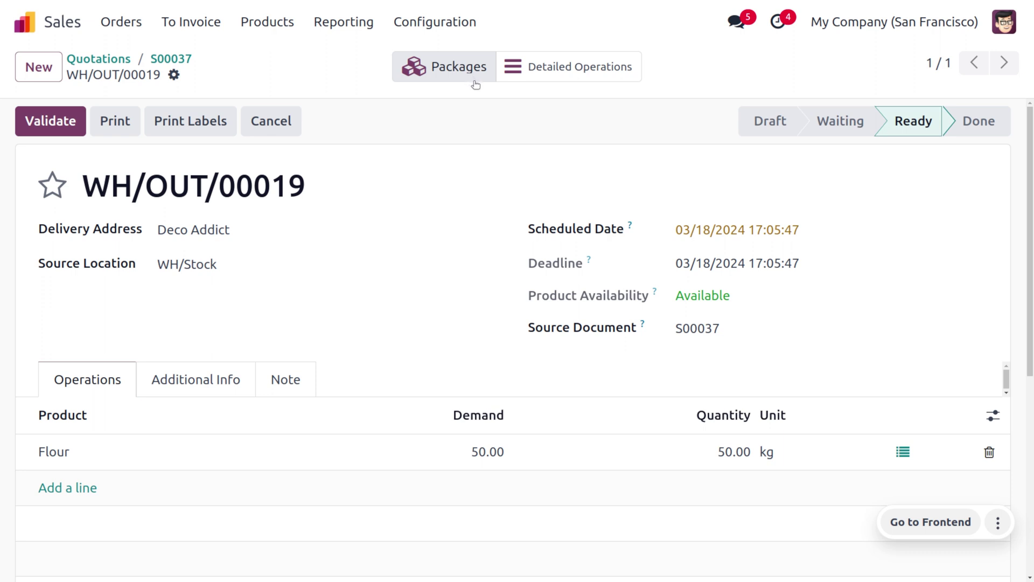
{"action": "left_click", "coordinate": [903, 452]}
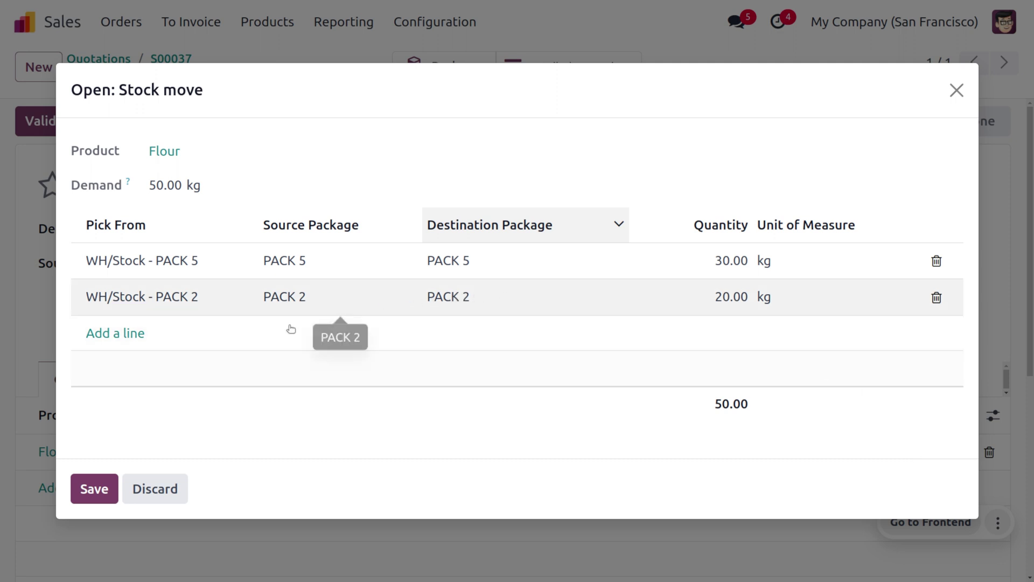
{"action": "left_click", "coordinate": [90, 488]}
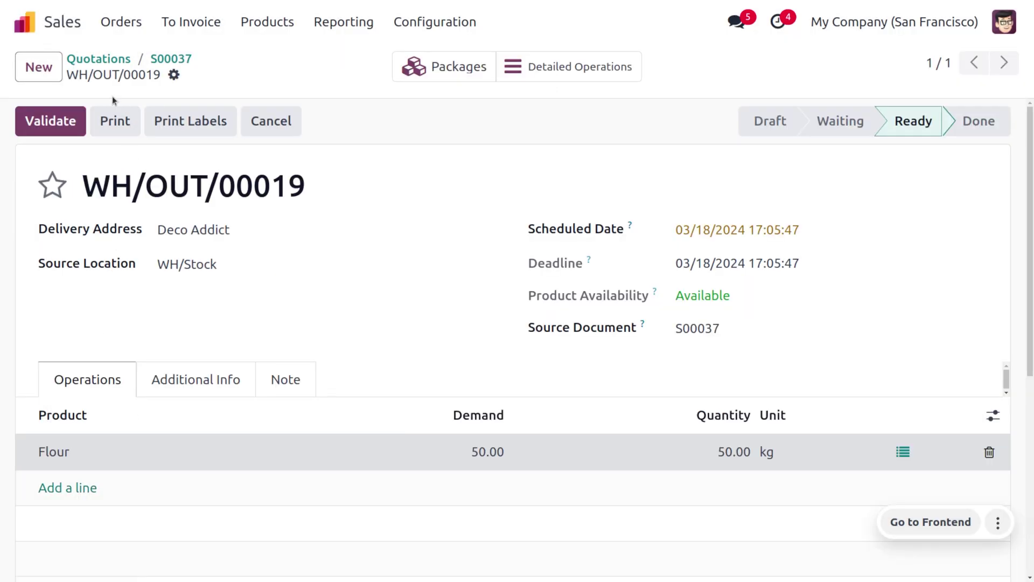
Validate WH/OUT/00019 and save a new draft delivery demanding 80 kg of Flour.
{"action": "left_click", "coordinate": [56, 120]}
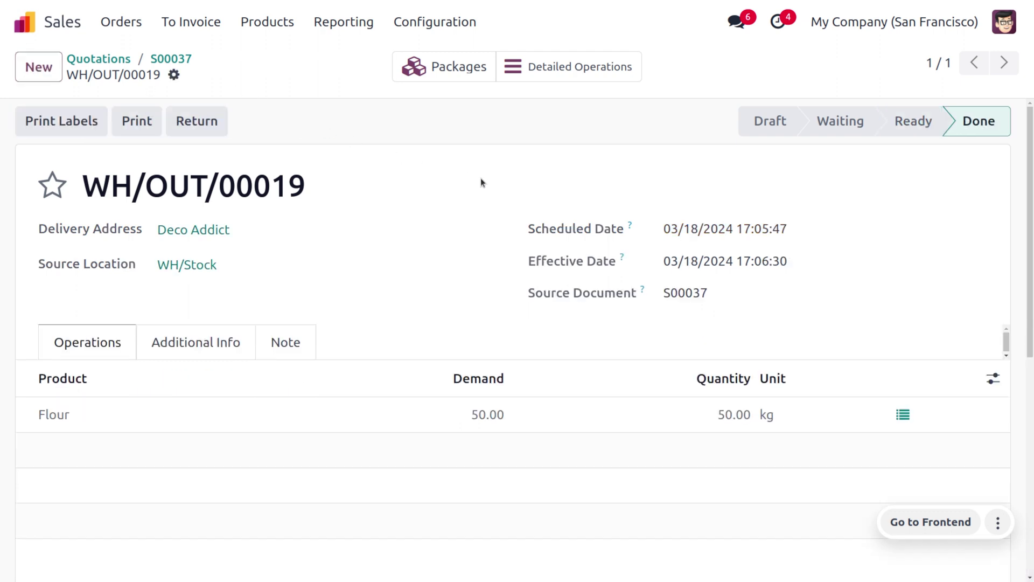
{"action": "left_click", "coordinate": [39, 67]}
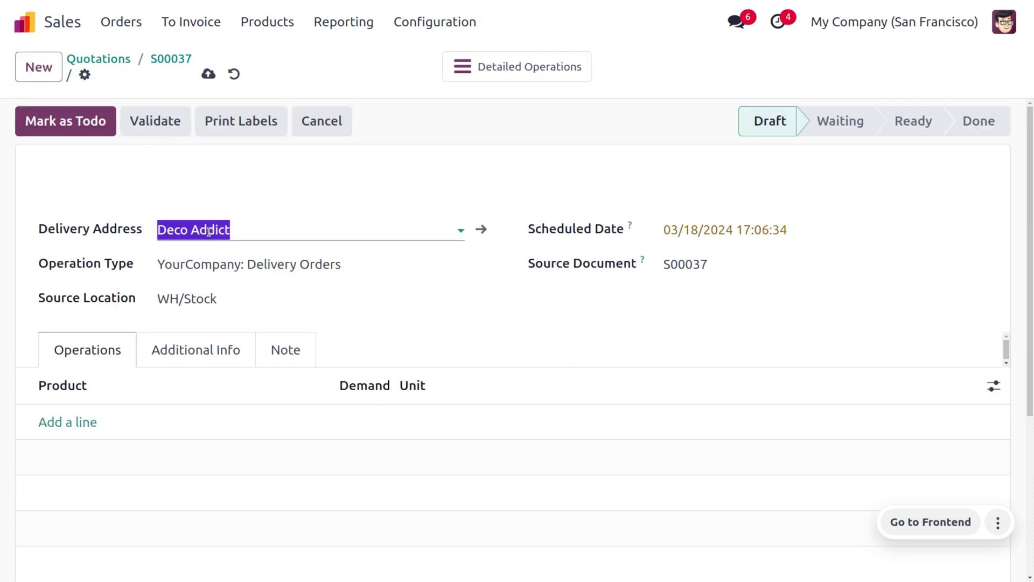
{"action": "left_click", "coordinate": [59, 420]}
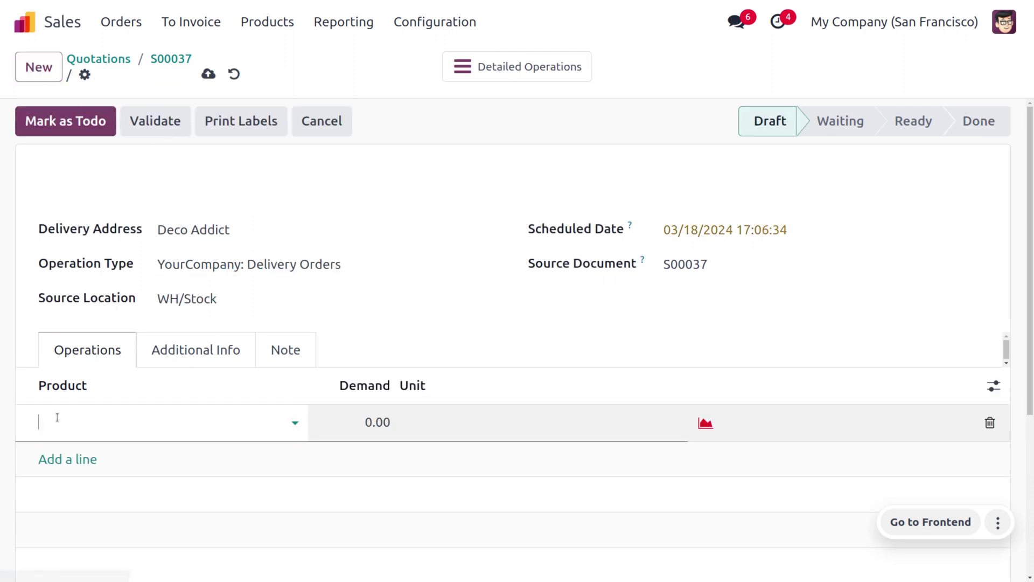
{"action": "key", "text": "Escape"}
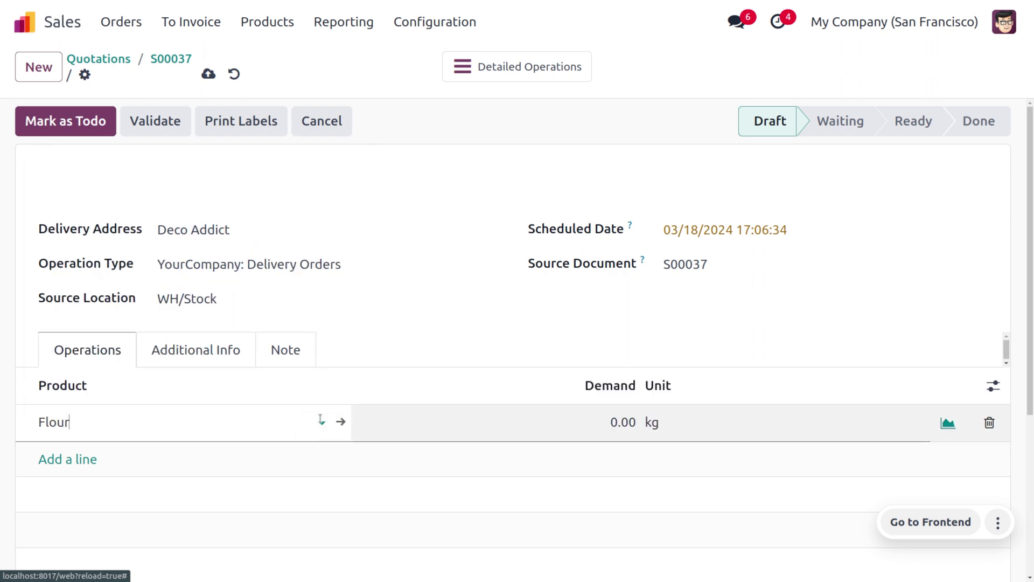
{"action": "left_click", "coordinate": [606, 422]}
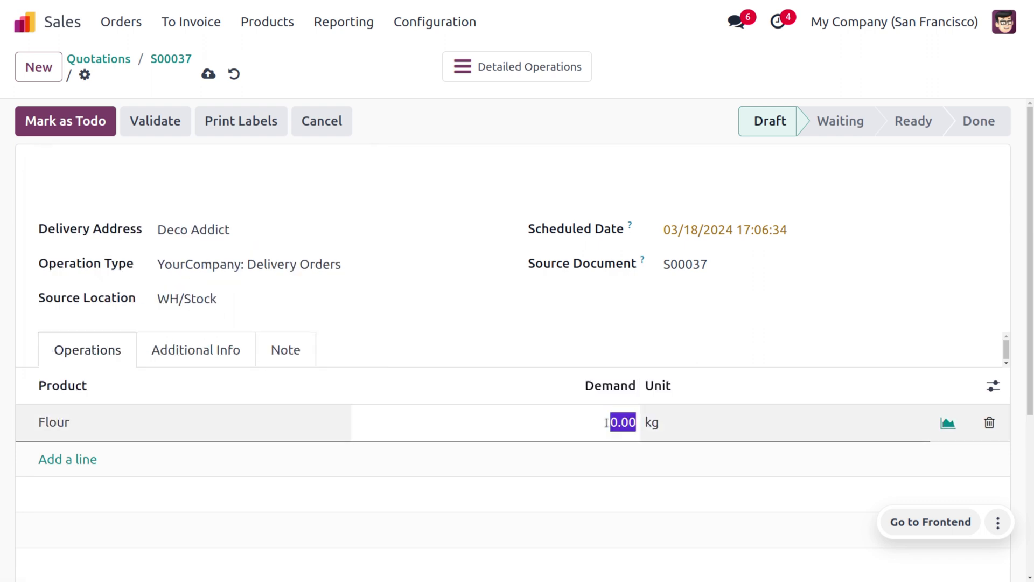
{"action": "type", "text": "80"}
{"action": "left_click", "coordinate": [208, 74]}
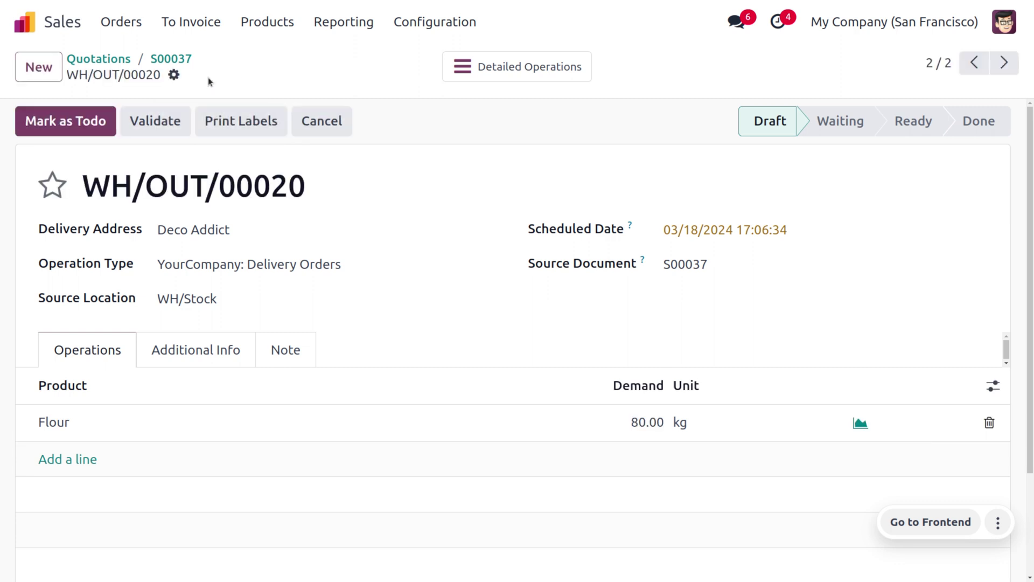
Validate WH/OUT/00020 and verify its 80 kg of Flour came entirely from PACK 3.
{"action": "left_click", "coordinate": [168, 117]}
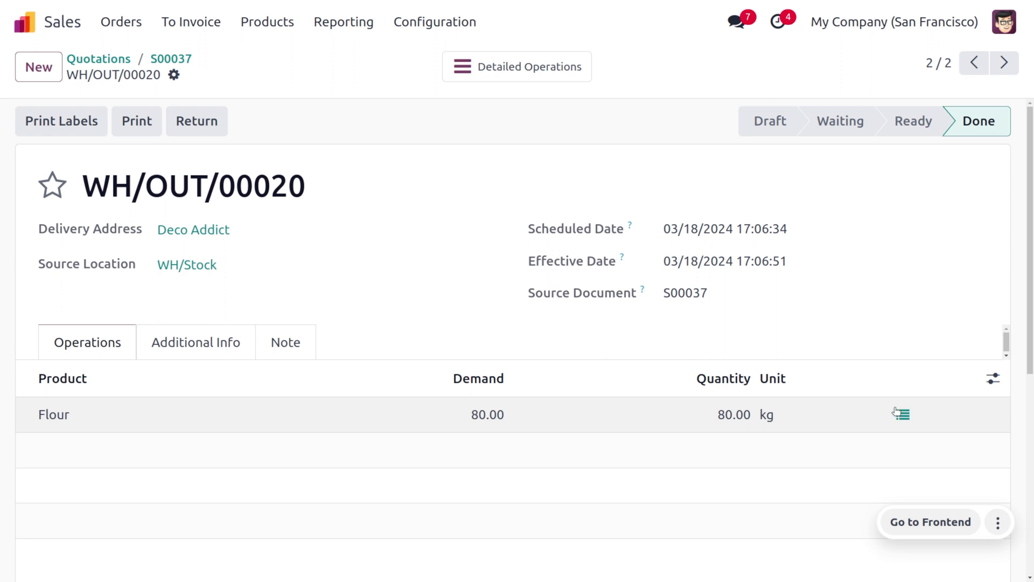
{"action": "left_click", "coordinate": [899, 413]}
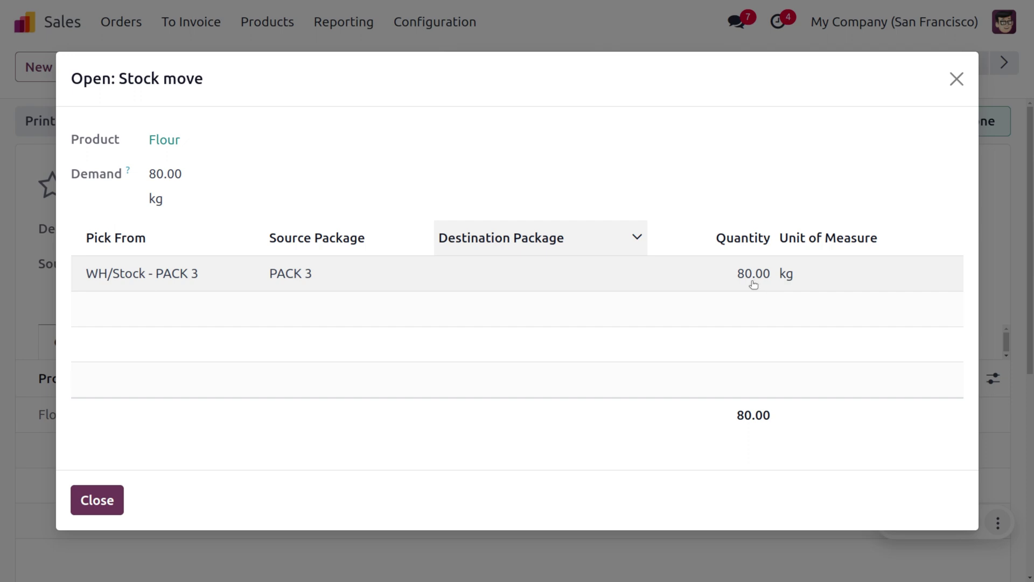
{"action": "left_click", "coordinate": [96, 500]}
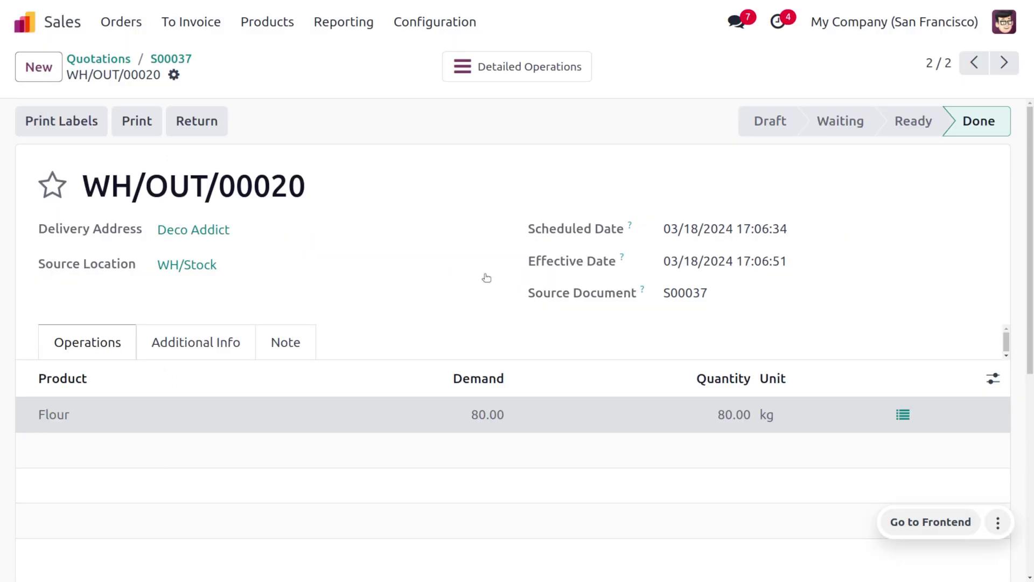